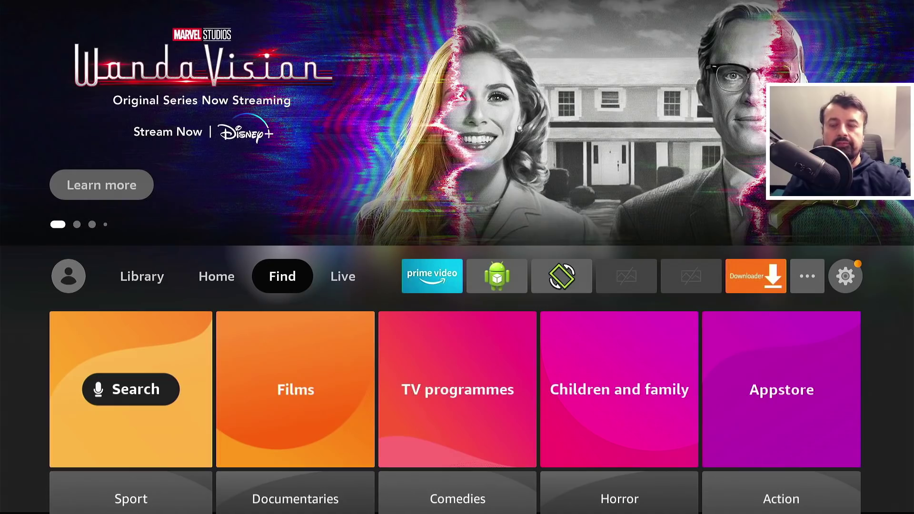
Move from the Find tab to the Home tab in Fire TV's top menu
key(Left)
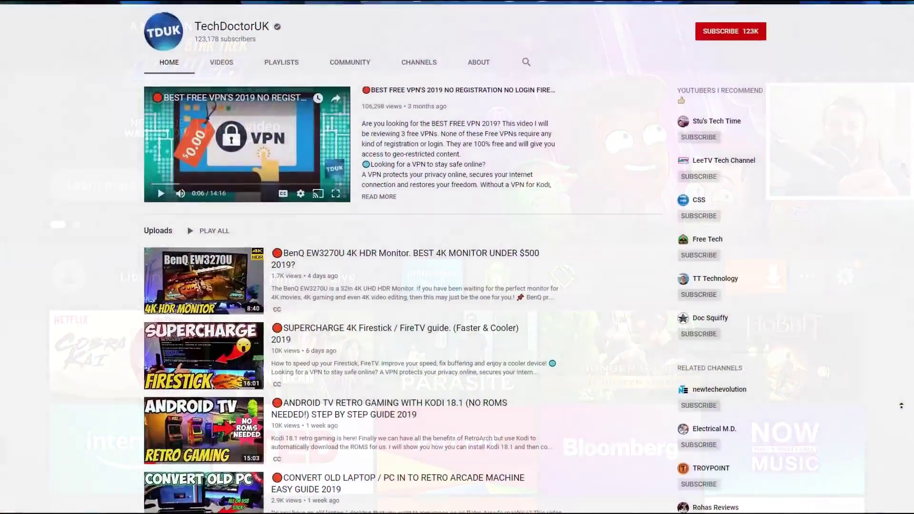
Subscribe to the TechDoctorUK YouTube channel and turn on all its notifications with the bell
scroll(457, 258, up, 2)
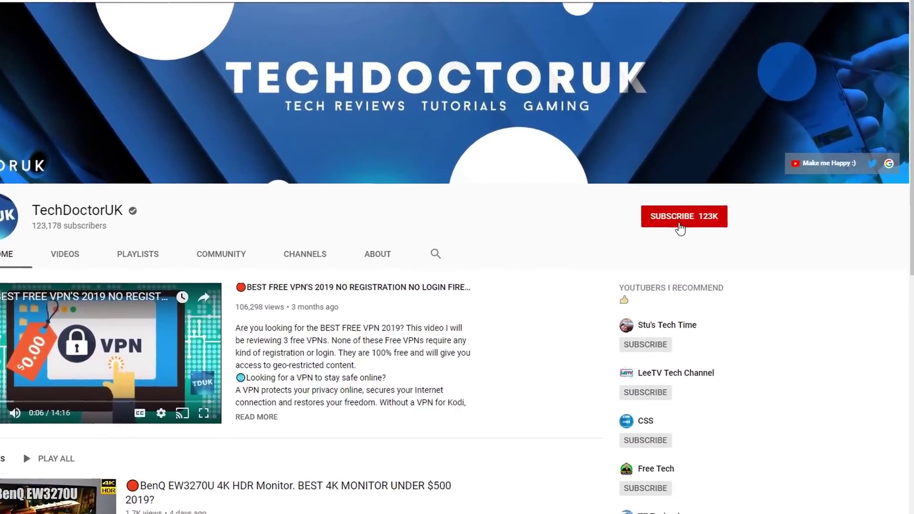
click(706, 192)
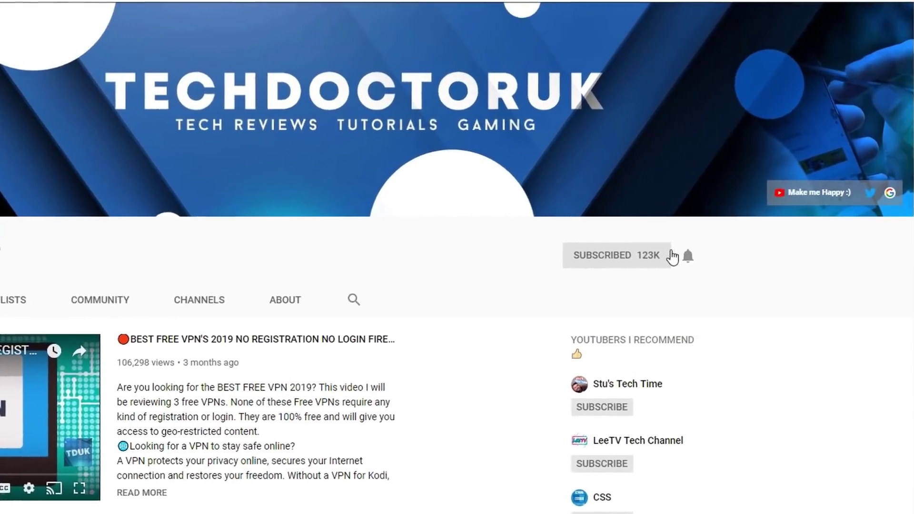
click(674, 277)
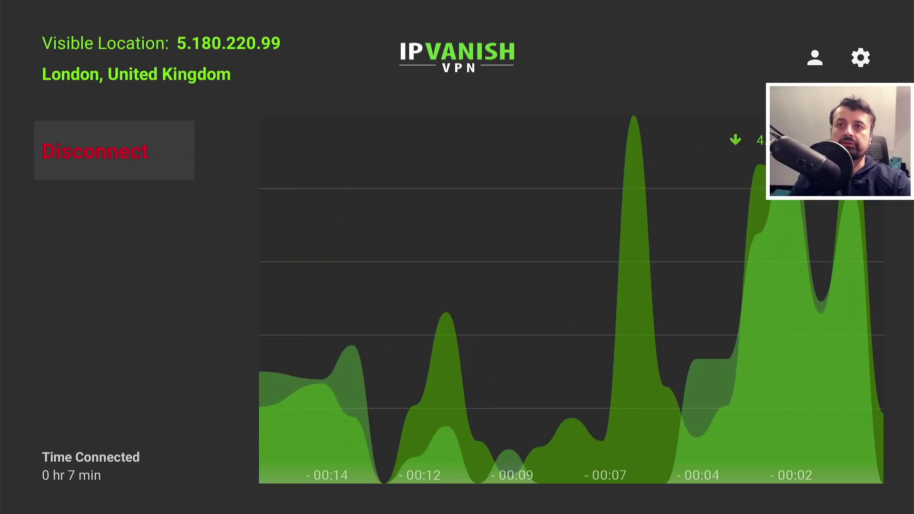
key(Home)
Navigate along Fire TV's top menu toward the analiti app
key(Left)
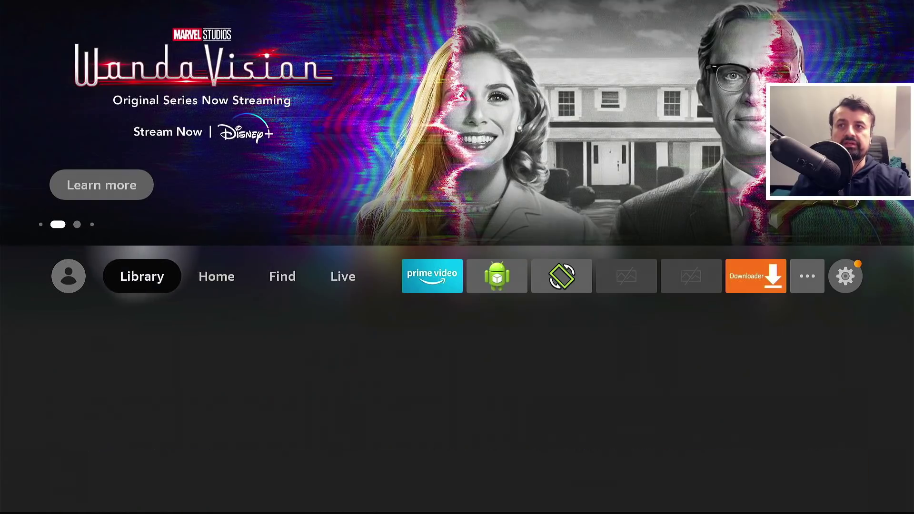
key(Right)
key(Right)
key(Right)
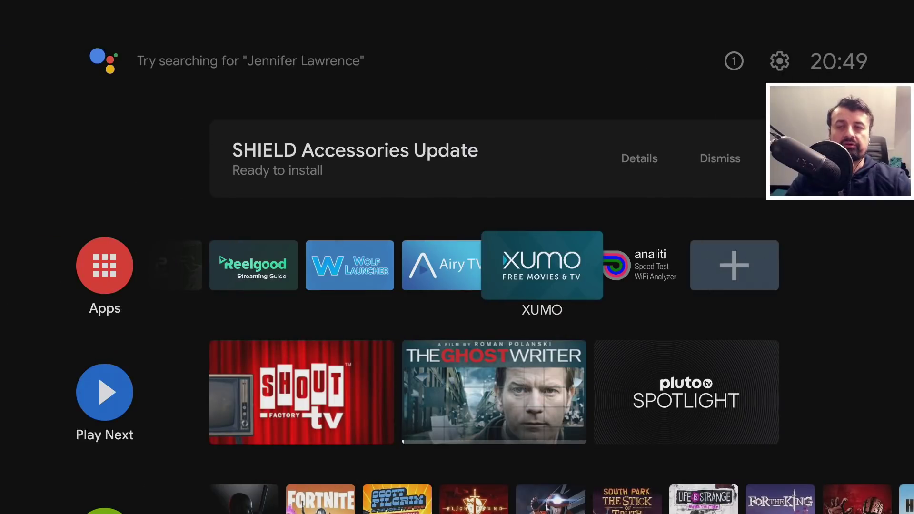
Select the analiti tile in the Shield favourites row and bring up its options
key(Right)
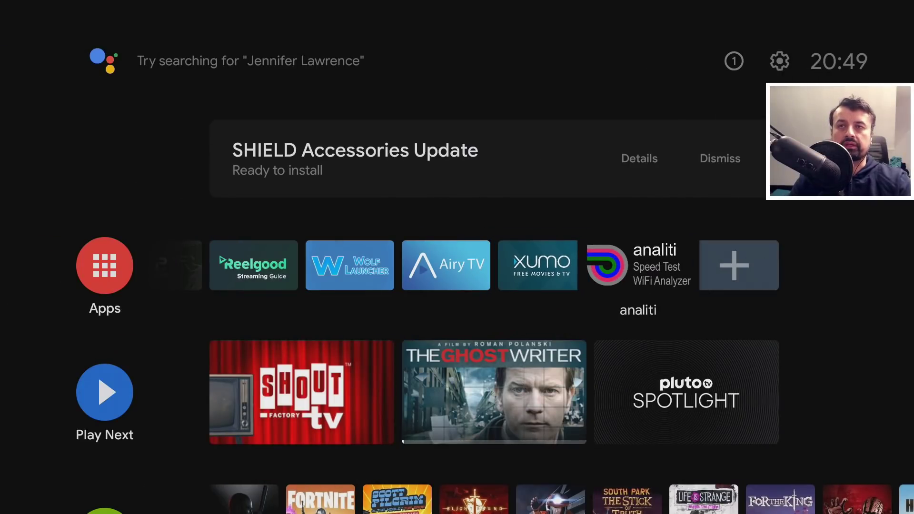
key(Return)
key(Return)
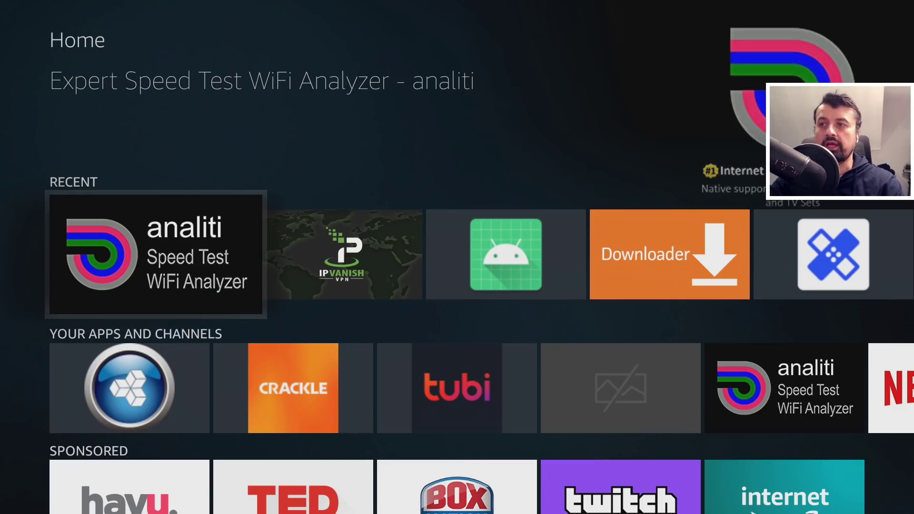
Launch analiti from the Recent row to start another speed test
key(Right)
key(Left)
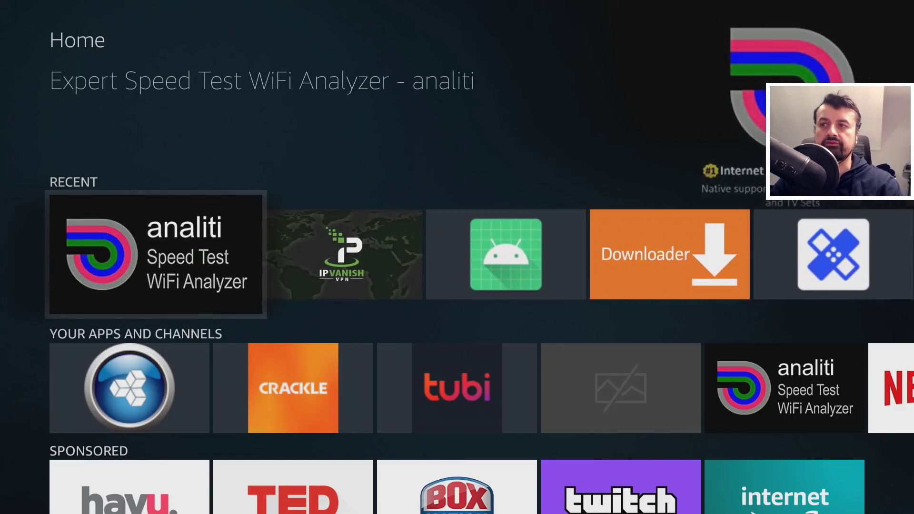
key(Return)
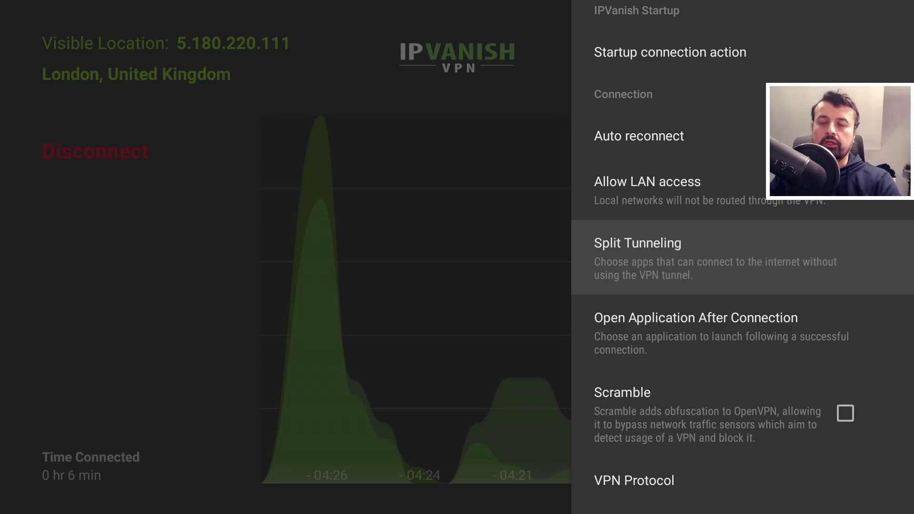
Choose Split Tunneling in the IPVanish settings panel
key(Return)
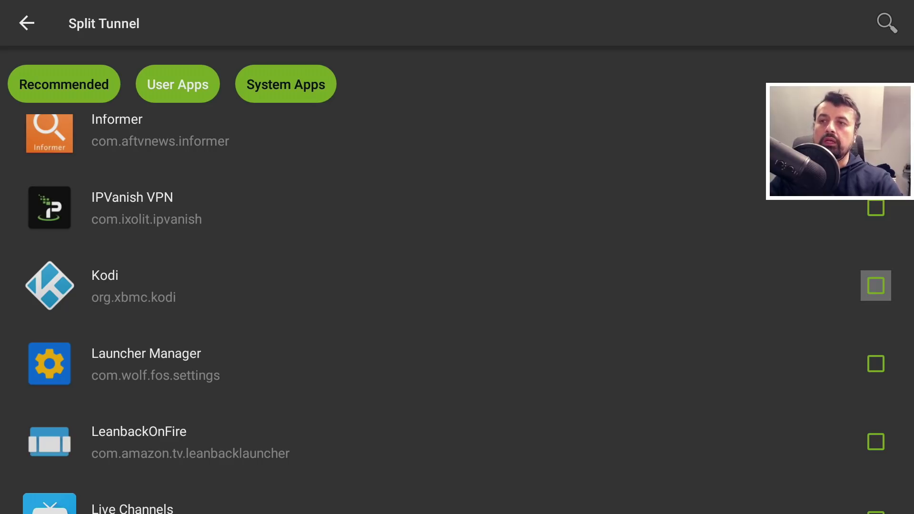
Tick Kodi in the Split Tunnel list so it bypasses the VPN
key(Down)
key(Up)
key(Return)
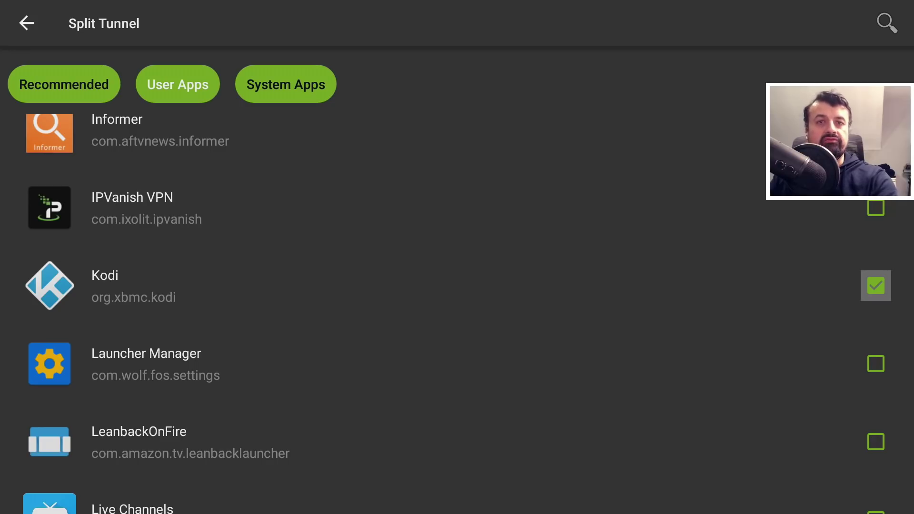
Browse the Split Tunnel app list down past Netflix to NordVPN
key(Up)
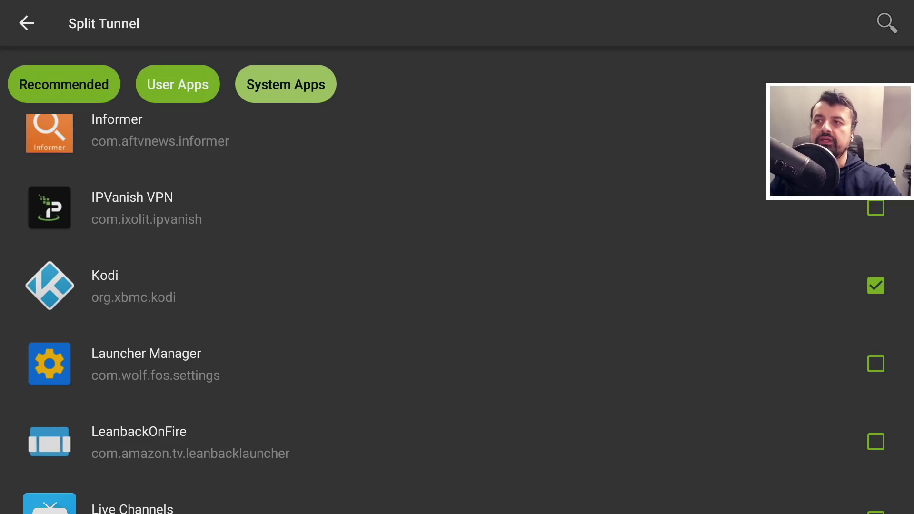
key(Up)
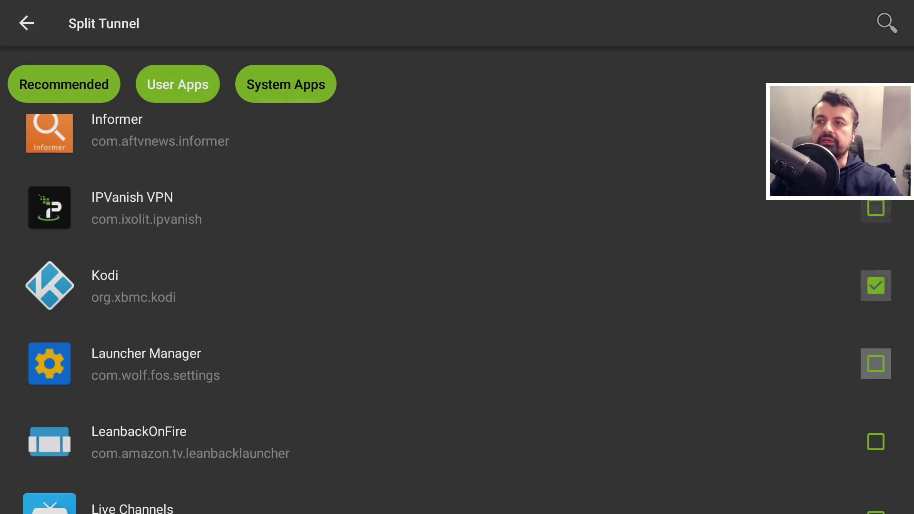
key(Down)
key(Down)
key(Down)
key(Down)
key(Down)
key(Down)
key(Down)
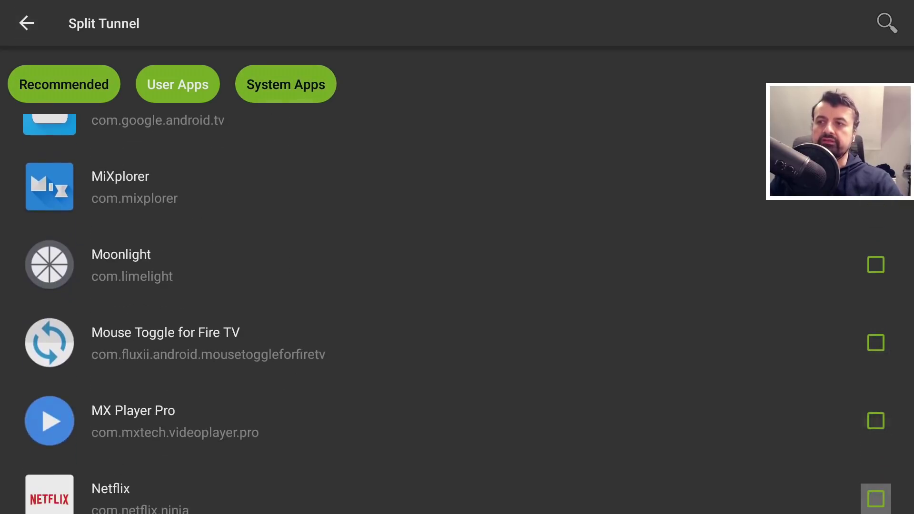
key(Down)
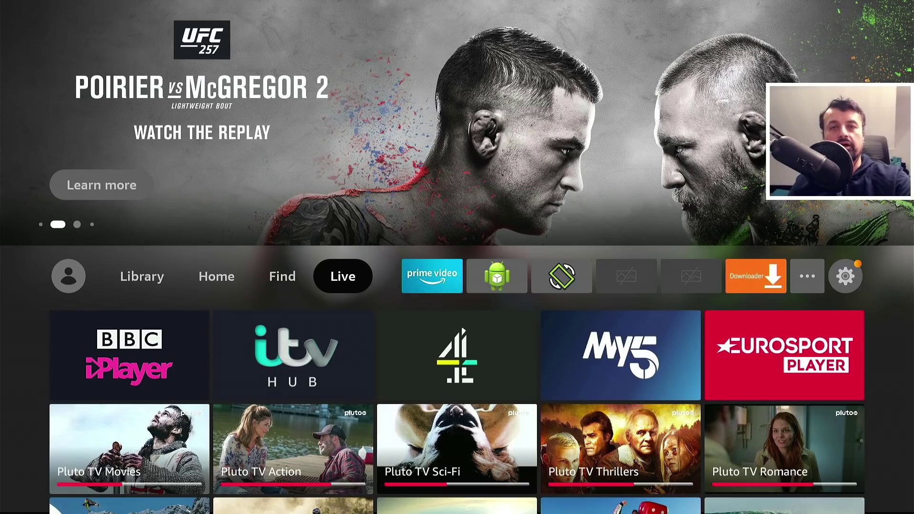
Switch from Live to the Home tab, showing Cobra Kai, The Walking Dead and Parasite
key(Left)
key(Left)
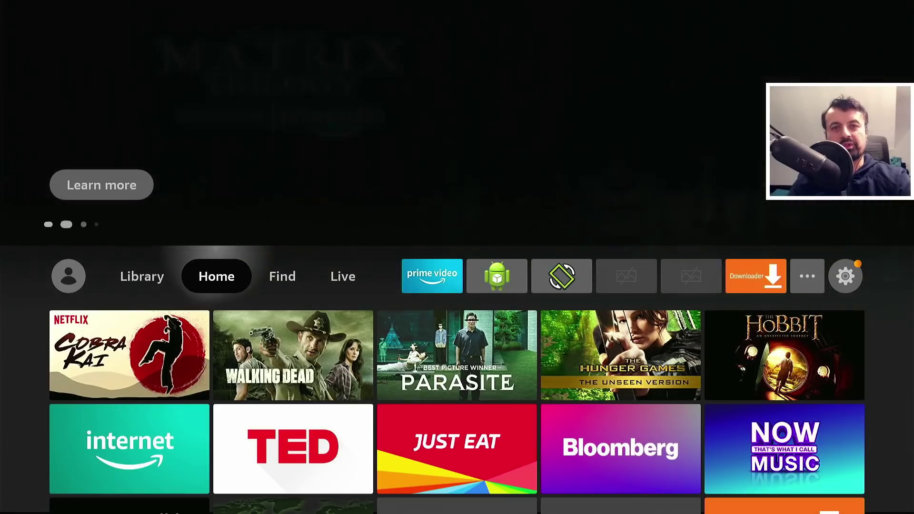